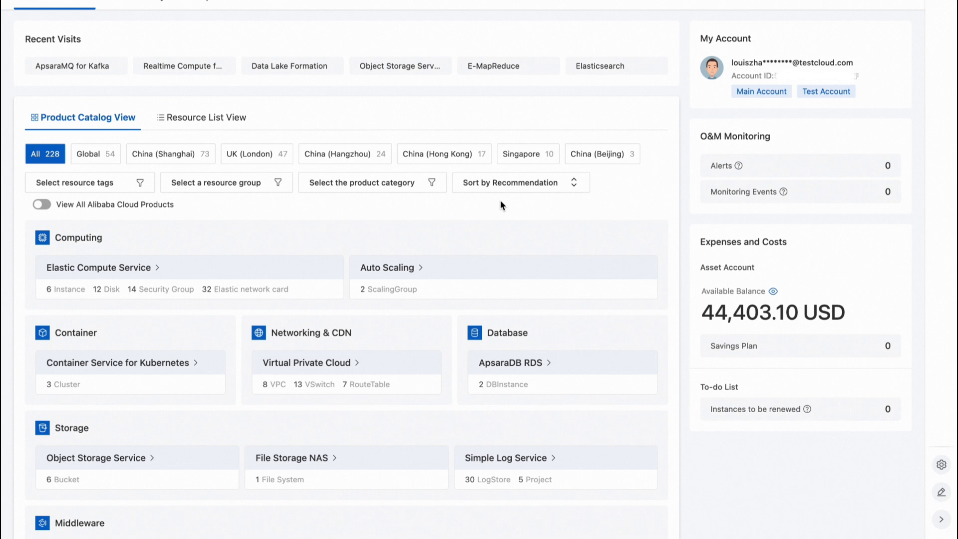
# Find Data Lake Formation by searching the console for DLF and go to its catalog list.
pyautogui.click(459, 1)
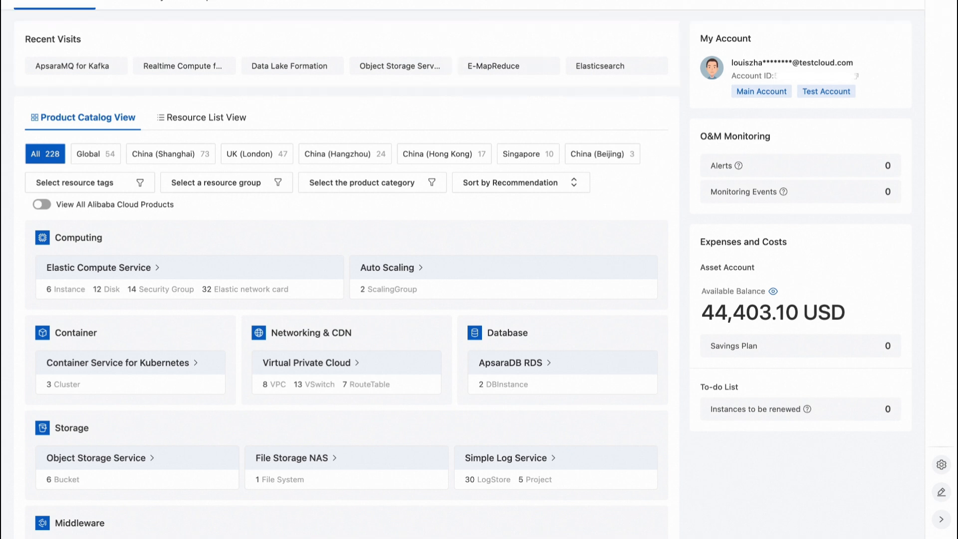
pyautogui.click(481, 6)
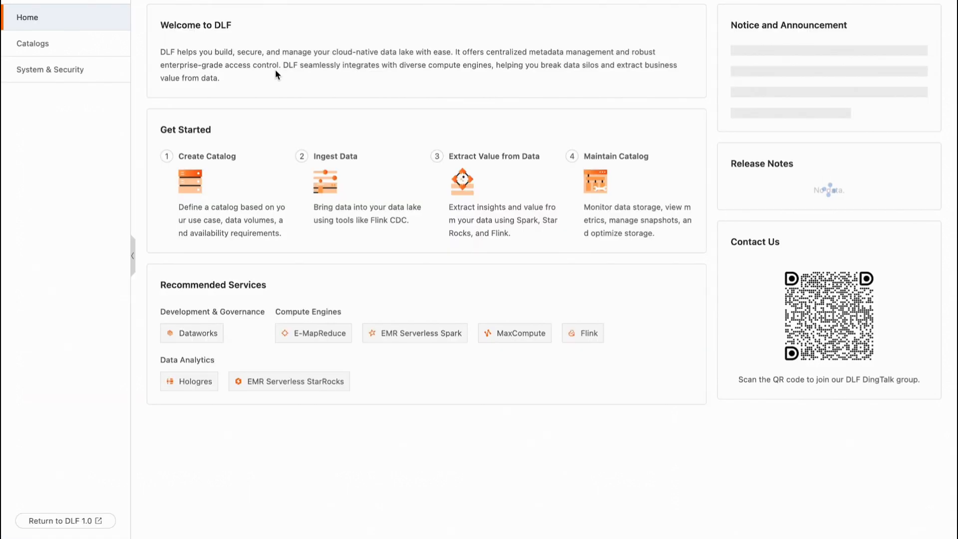
pyautogui.click(95, 49)
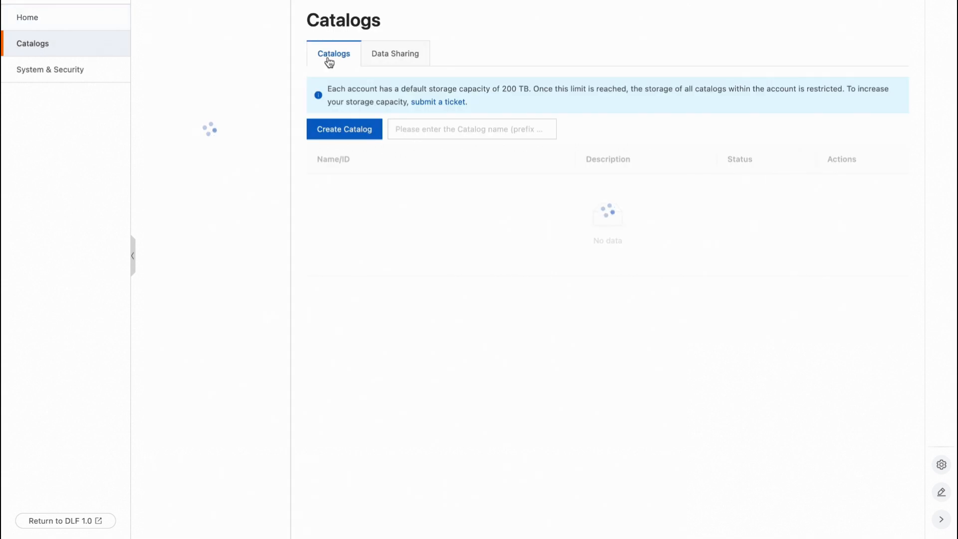
# Review the catalog creation form's name, storage redundancy, intelligent tiering and terms settings, and return to the catalog list without creating one.
pyautogui.click(363, 132)
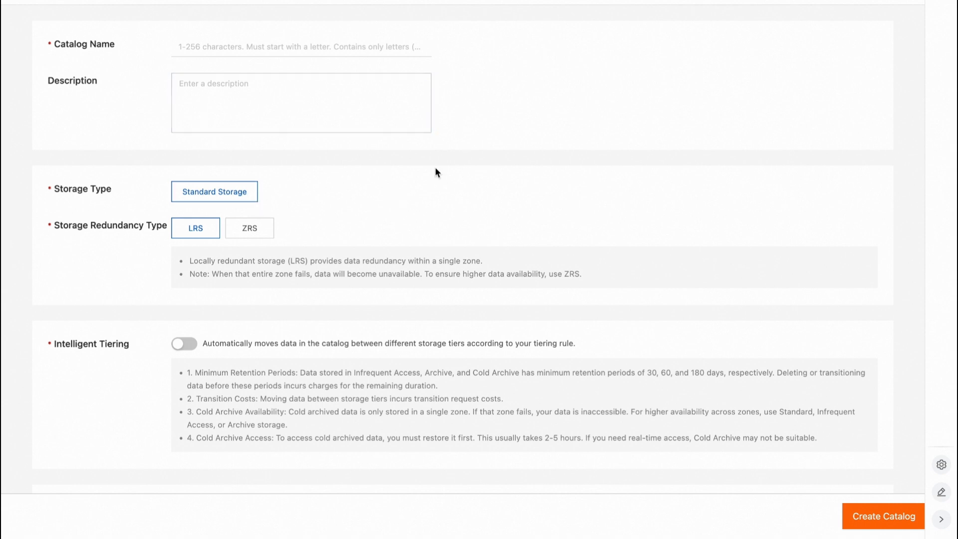
pyautogui.click(289, 46)
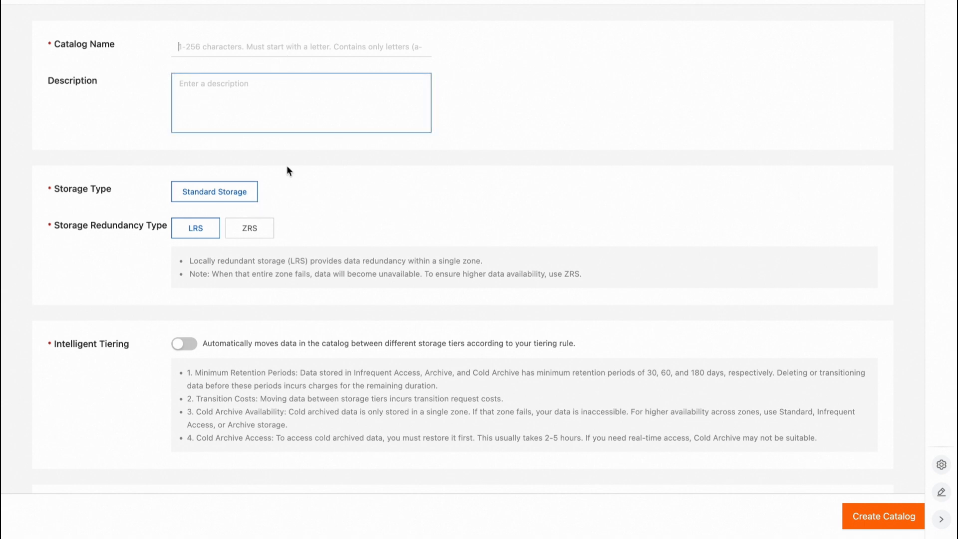
pyautogui.scroll(-1, 253, 398)
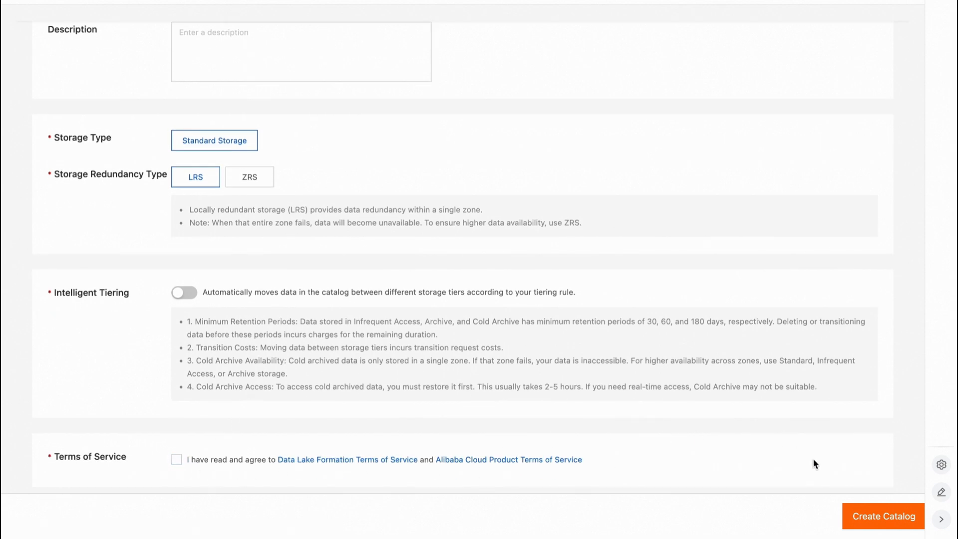
pyautogui.scroll(1, 852, 282)
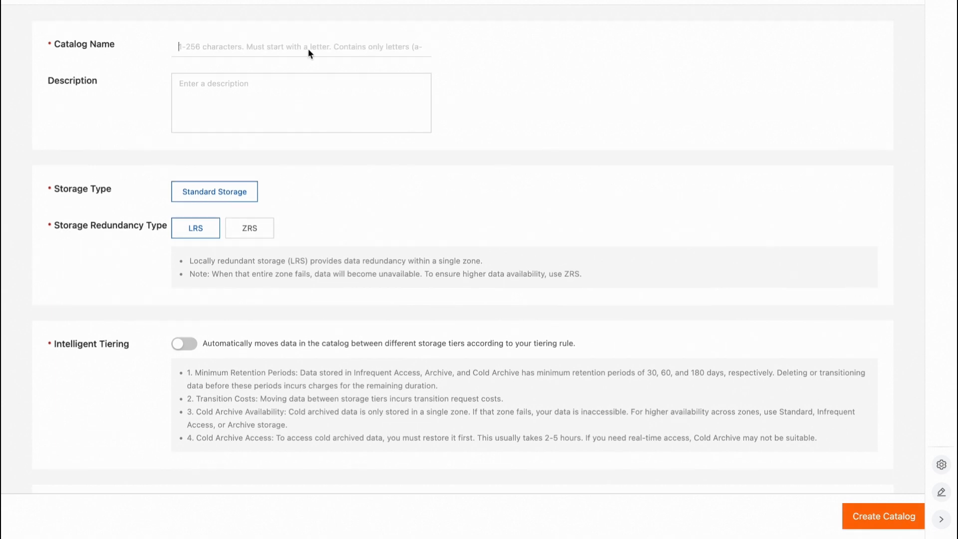
pyautogui.moveTo(319, 1)
pyautogui.click(14, 1)
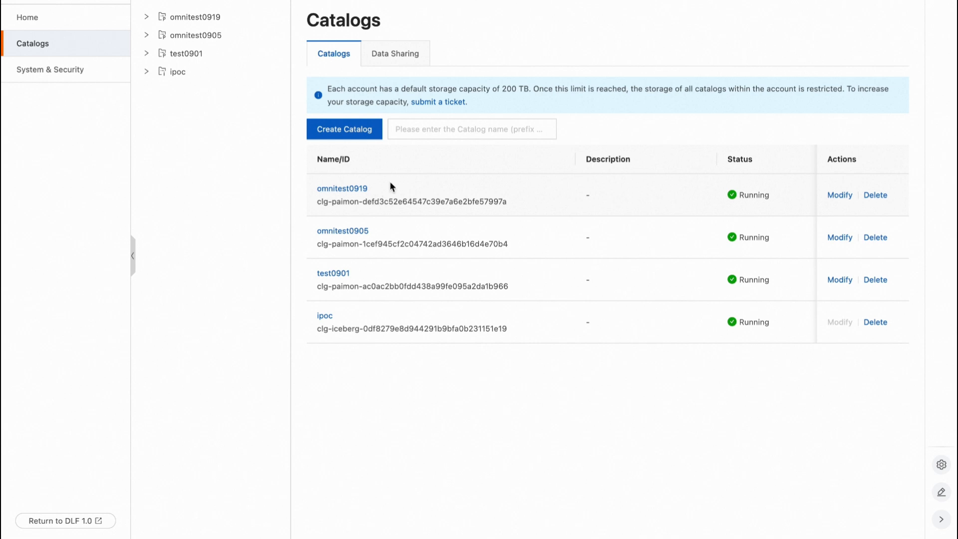
# Search the cloud console for flink and open Realtime Compute for Apache Flink.
pyautogui.moveTo(344, 0)
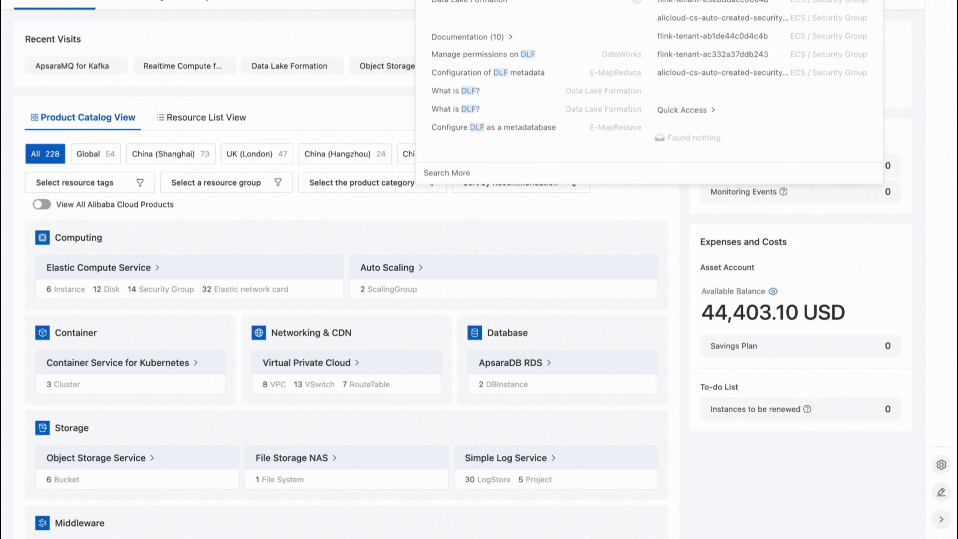
pyautogui.press('BackSpace')
pyautogui.press('BackSpace')
pyautogui.press('BackSpace')
pyautogui.write('flink')
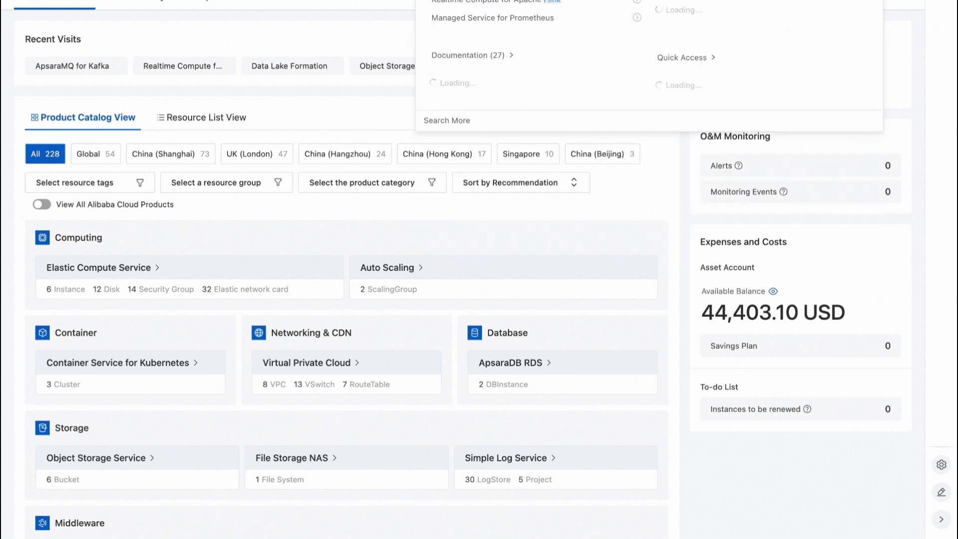
pyautogui.click(509, 2)
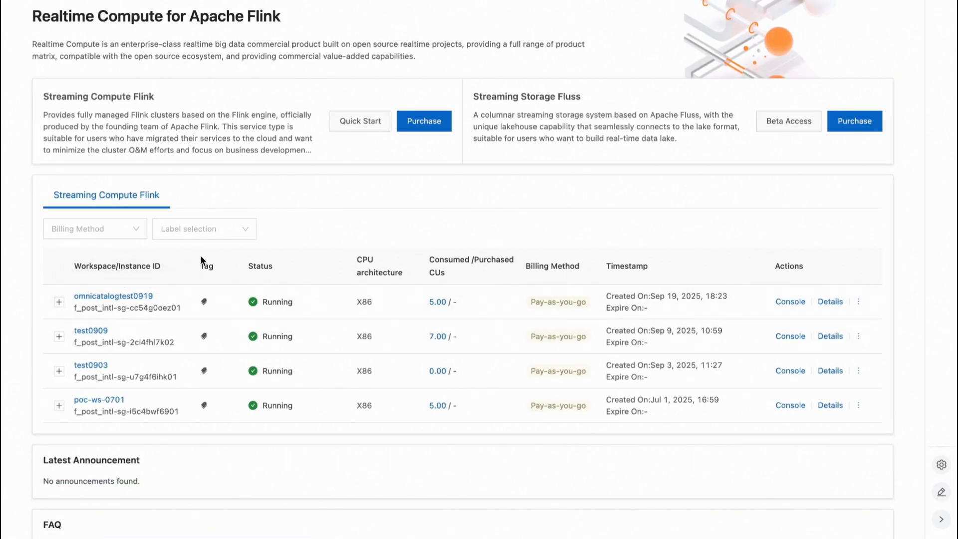
# Enter the omnicatalogtest0919 workspace and review the create_catalog, build_kafka0919 and build_dest_table0919 scripts.
pyautogui.click(147, 297)
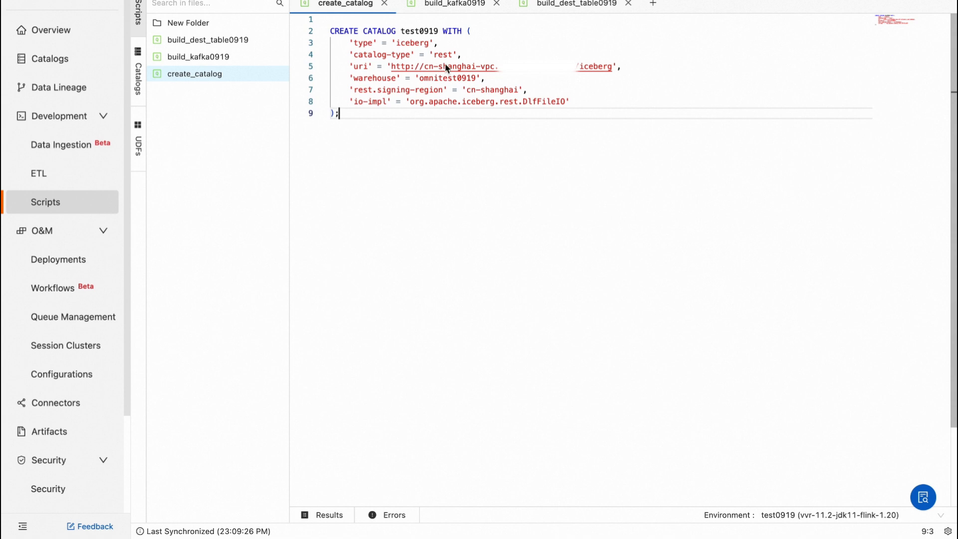
pyautogui.click(460, 9)
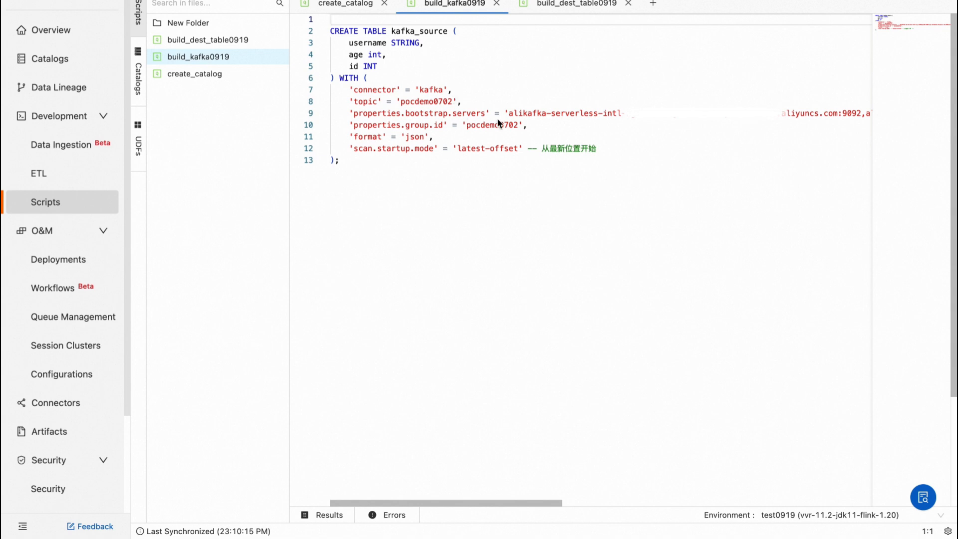
pyautogui.click(587, 4)
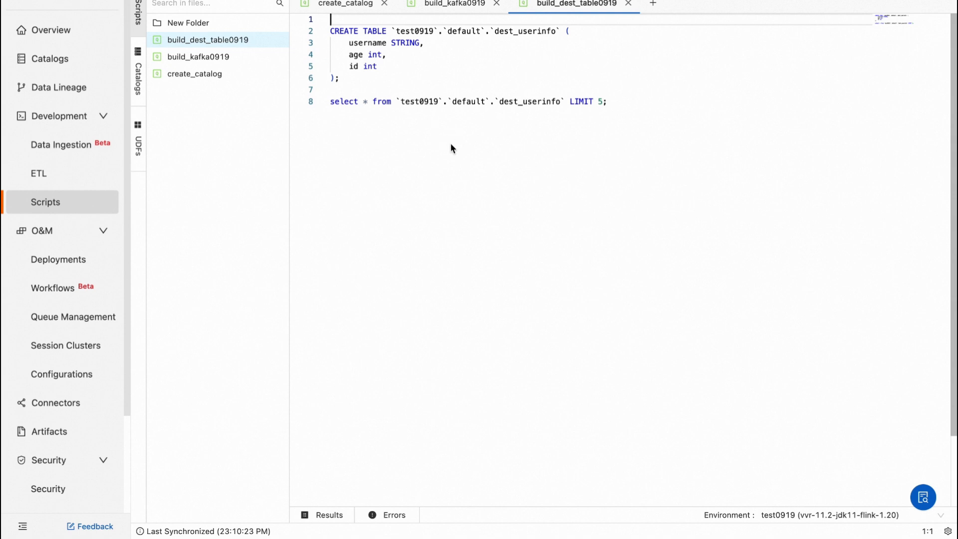
# Examine the SQL of the test0919 ETL draft, from the temporary server_logs table to the INSERT statements.
pyautogui.click(76, 179)
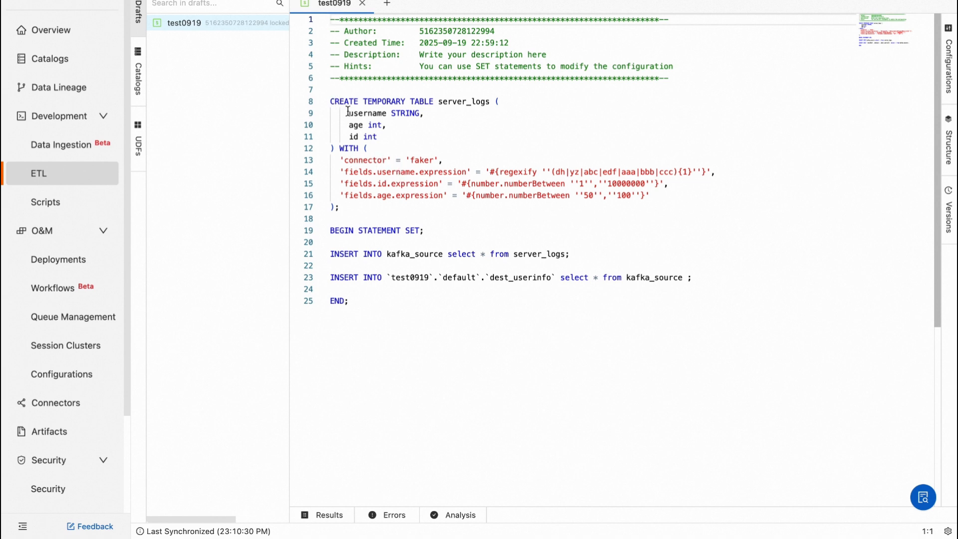
pyautogui.scroll(-2, 426, 156)
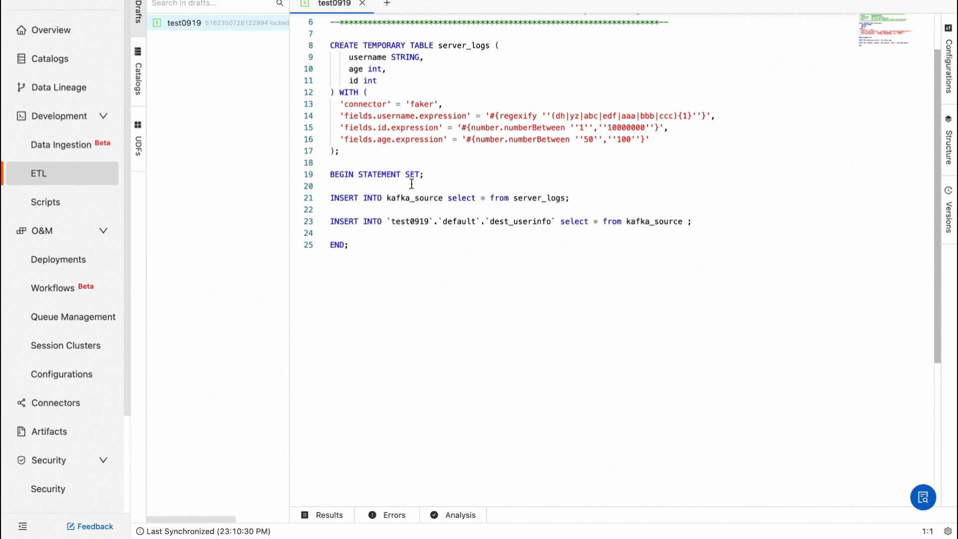
pyautogui.scroll(1, 411, 184)
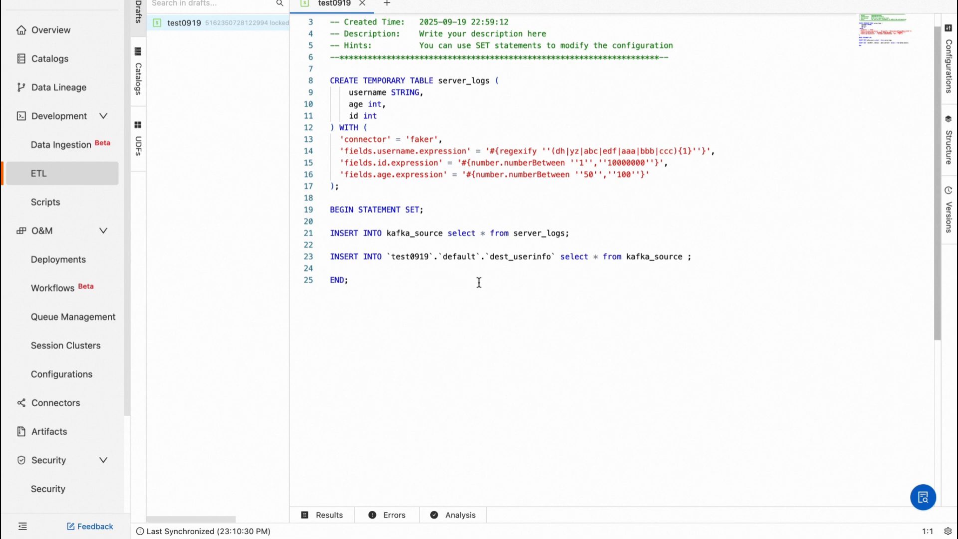
# Open the test0919 deployment and inspect its job status, including the operator graph and operator list.
pyautogui.click(92, 271)
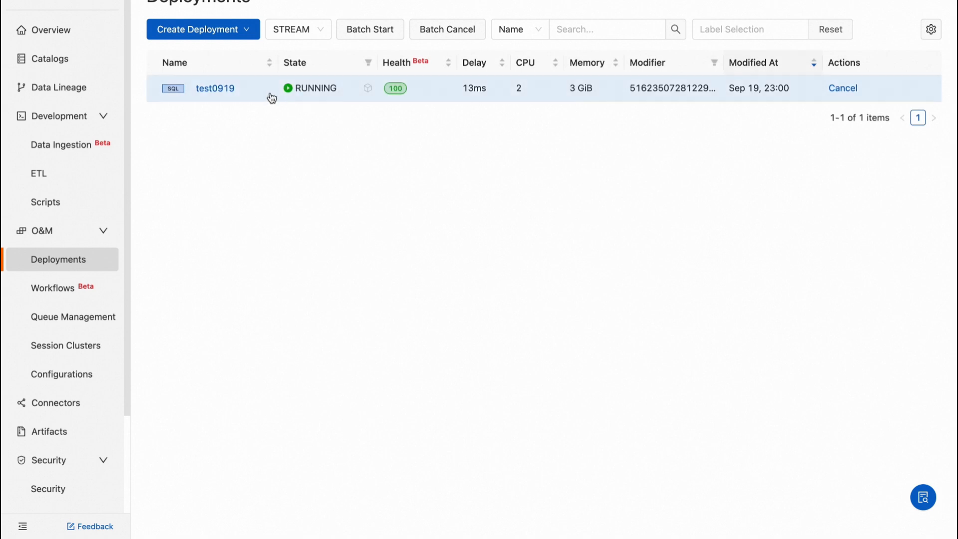
pyautogui.click(215, 90)
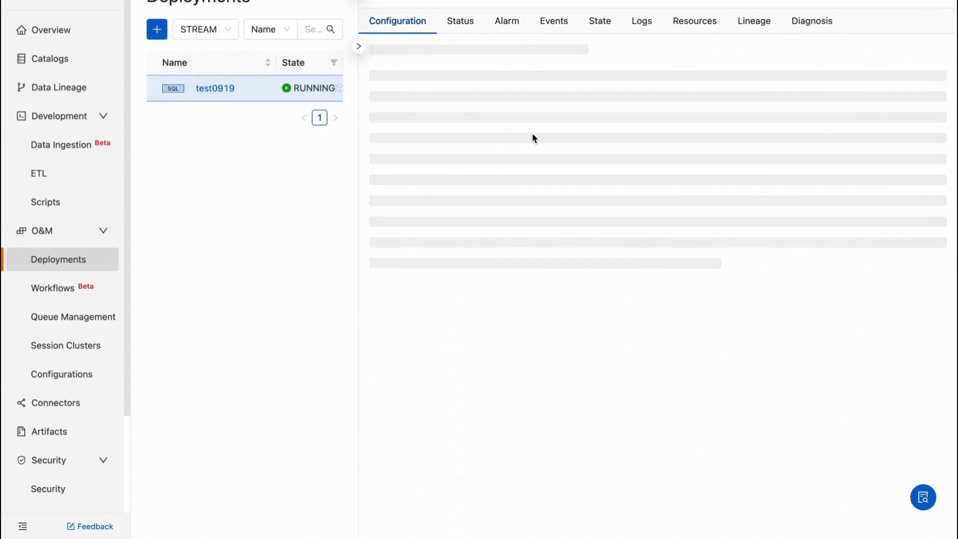
pyautogui.click(460, 22)
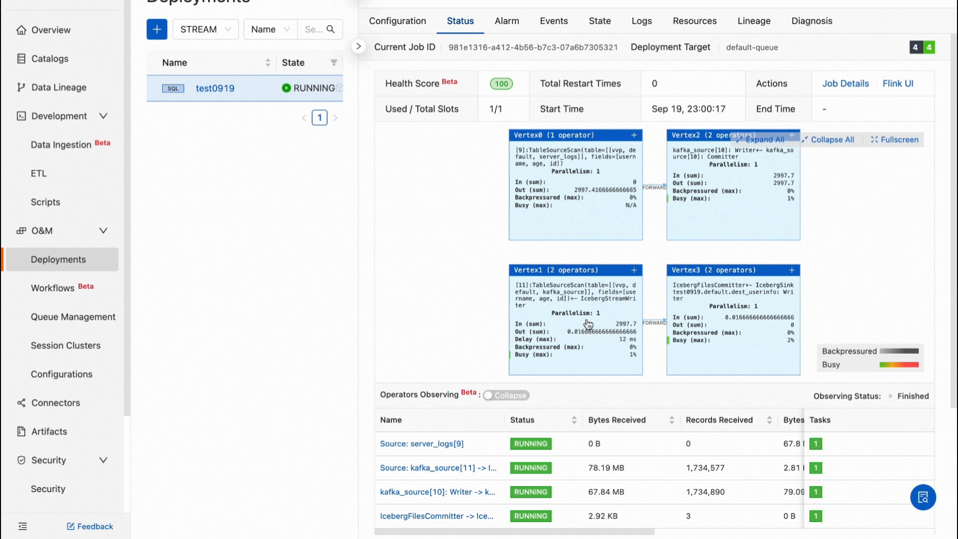
pyautogui.scroll(-1, 587, 324)
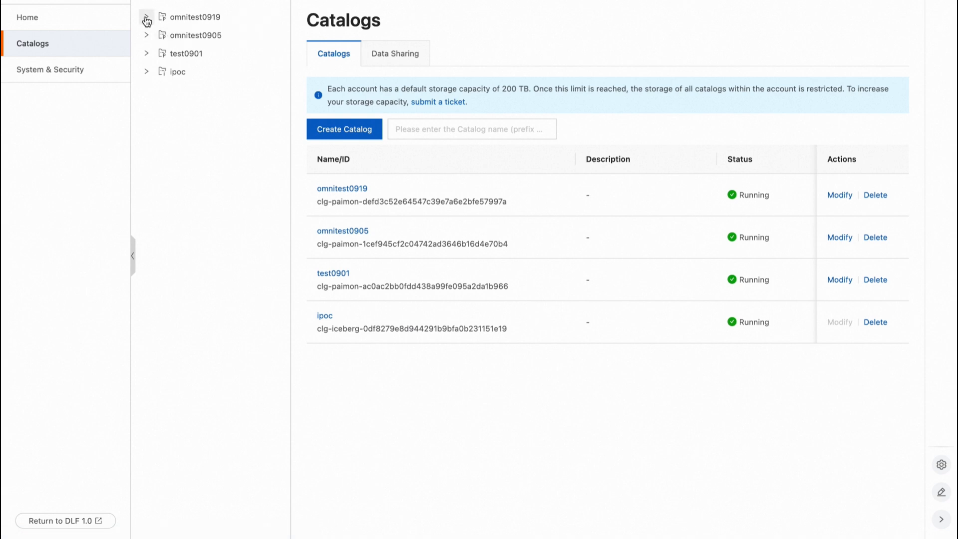
# In Data Lake Formation, open the dest_userinfo table in the default database of the omnitest0919 catalog.
pyautogui.click(349, 189)
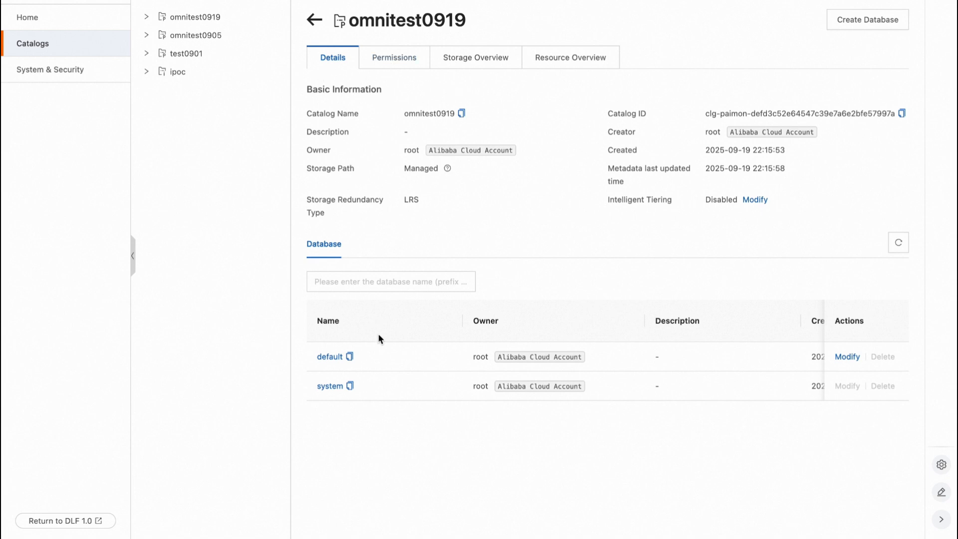
pyautogui.click(330, 356)
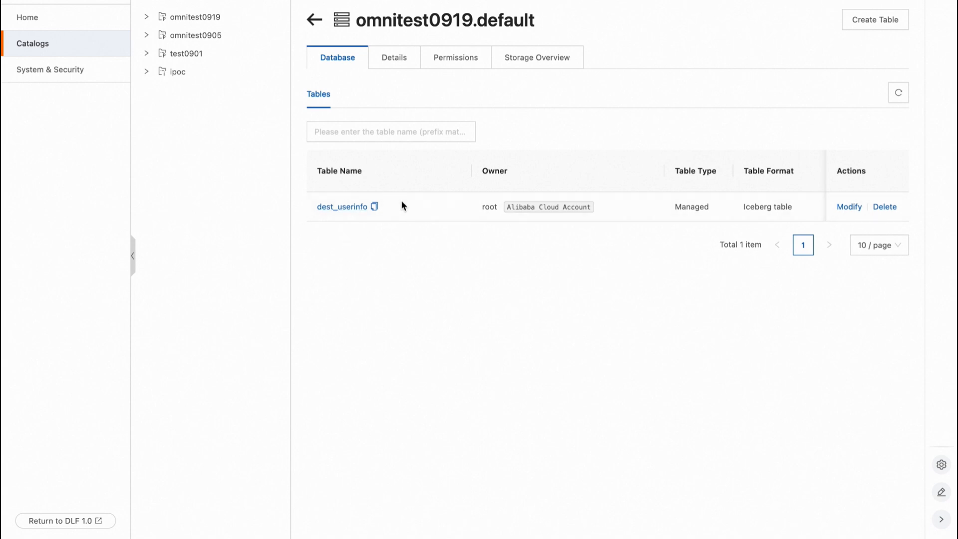
pyautogui.click(349, 208)
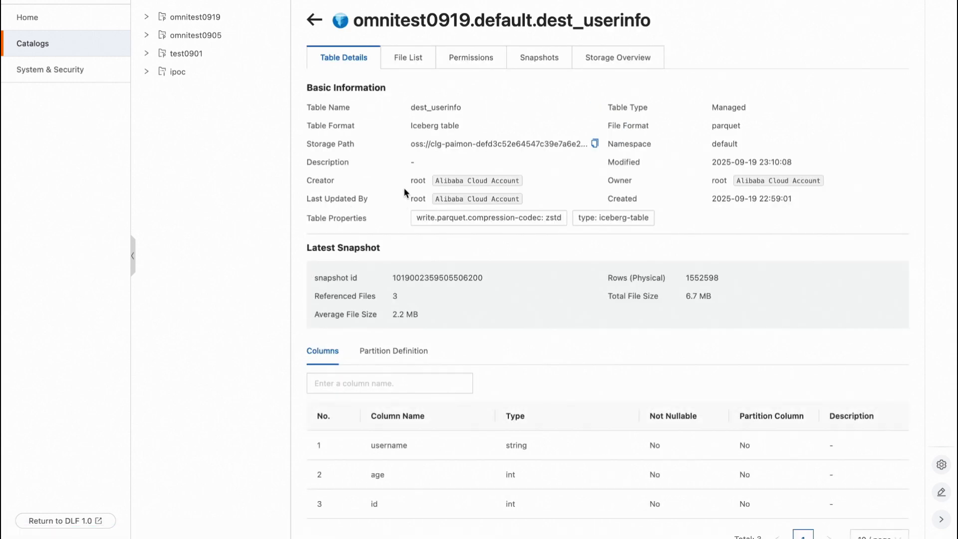
# Examine the dest_userinfo table's details, columns and partition definition.
pyautogui.scroll(-1, 408, 259)
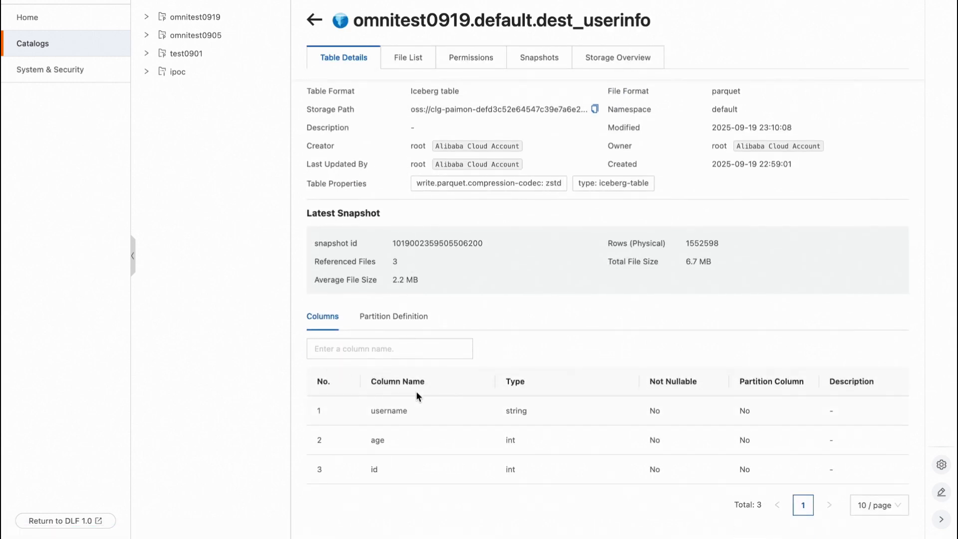
pyautogui.click(425, 319)
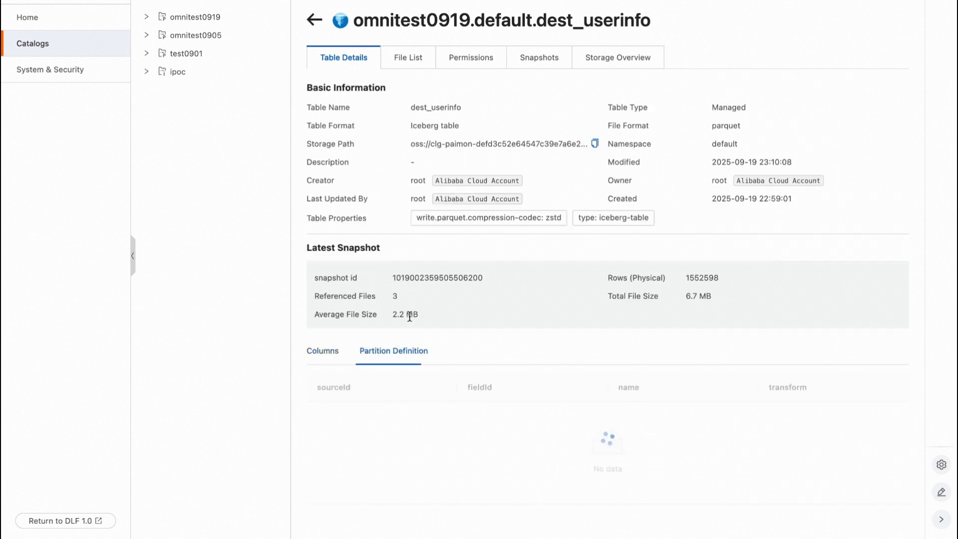
pyautogui.click(324, 352)
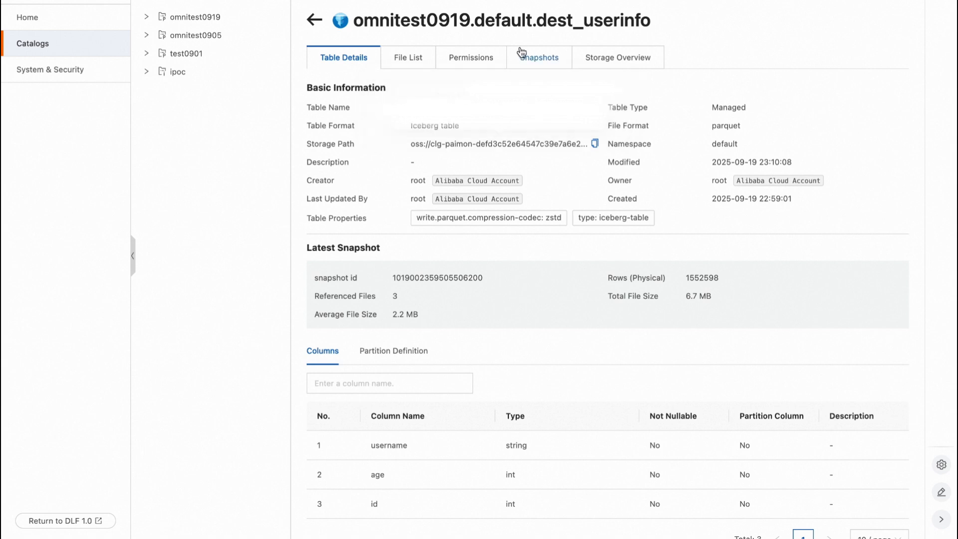
# Browse the dest_userinfo table's file list, inspecting the contents of the data/ and metadata/ folders.
pyautogui.click(416, 64)
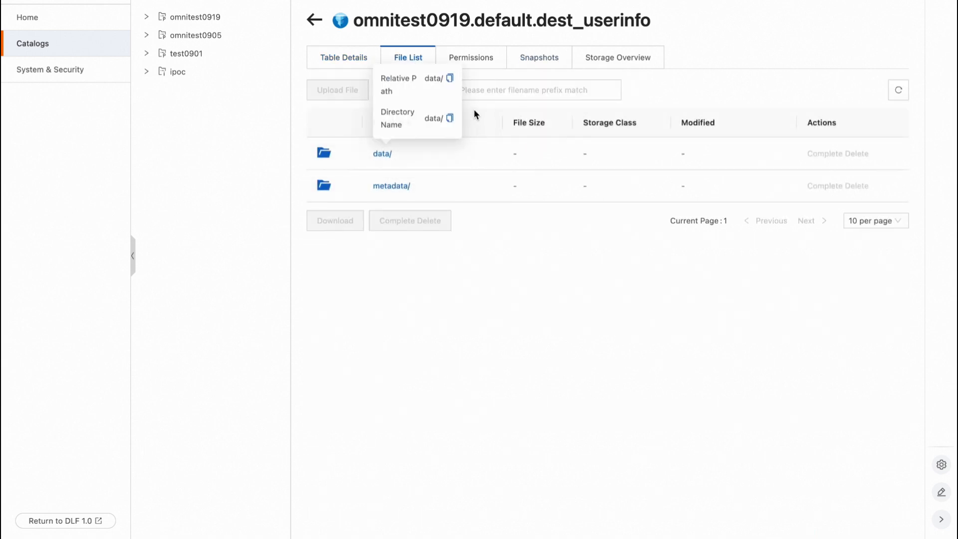
pyautogui.click(385, 154)
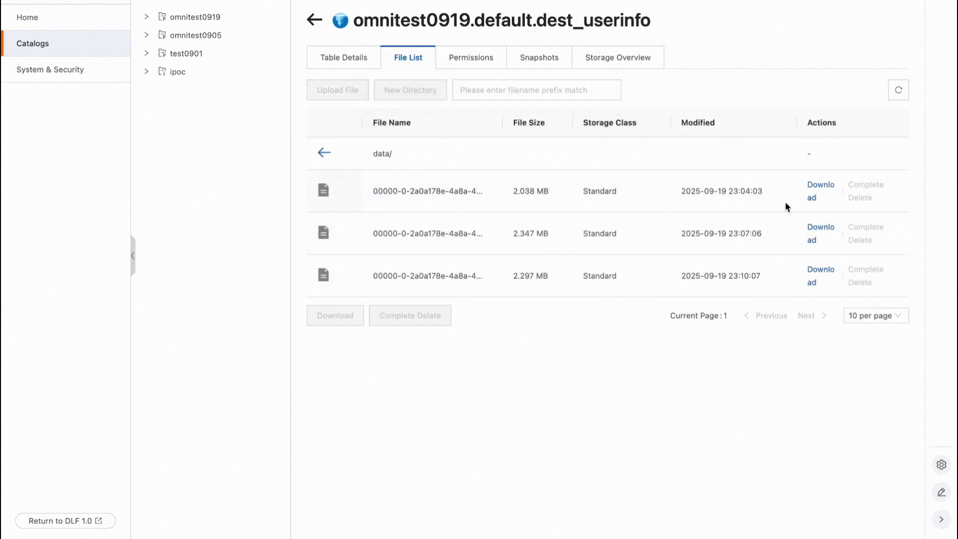
pyautogui.click(324, 153)
pyautogui.click(394, 187)
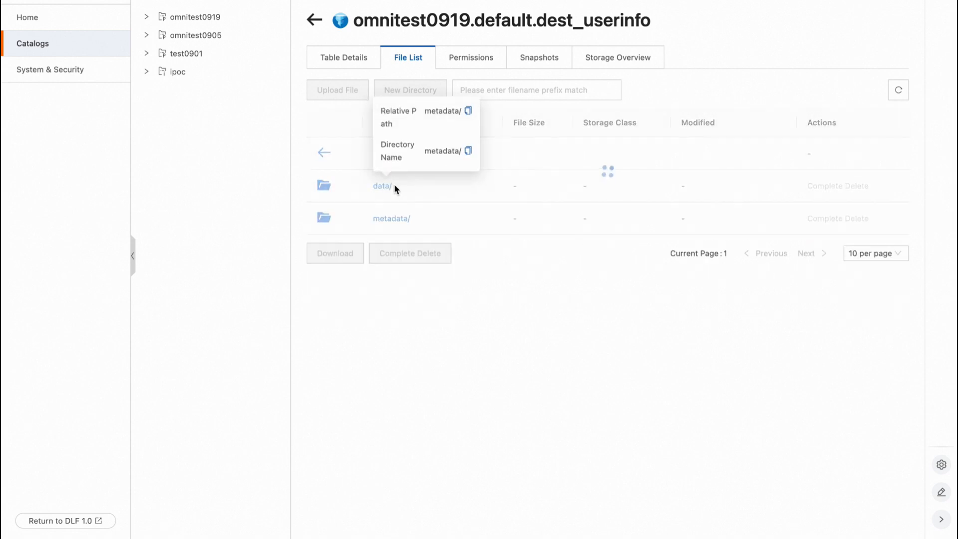
pyautogui.scroll(-2, 450, 247)
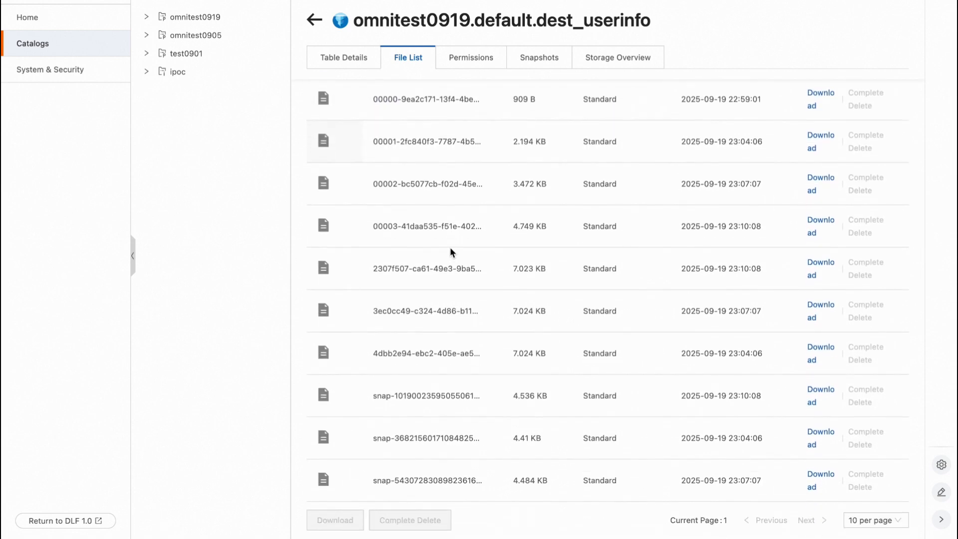